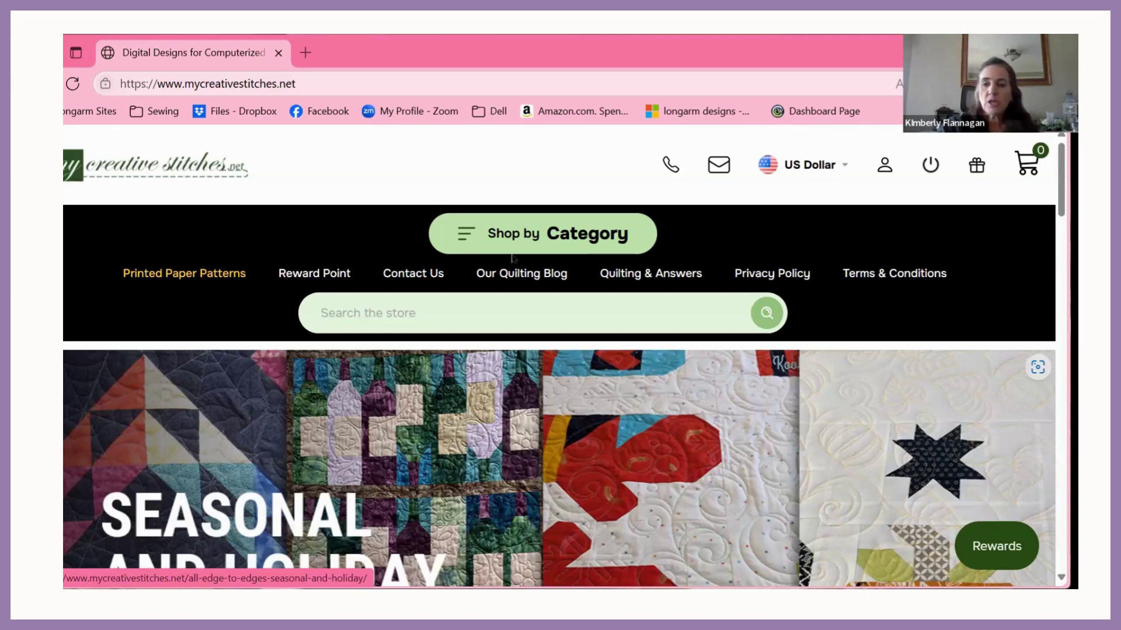
Open the details of the Charlotte Set order from the account's order history
click(883, 168)
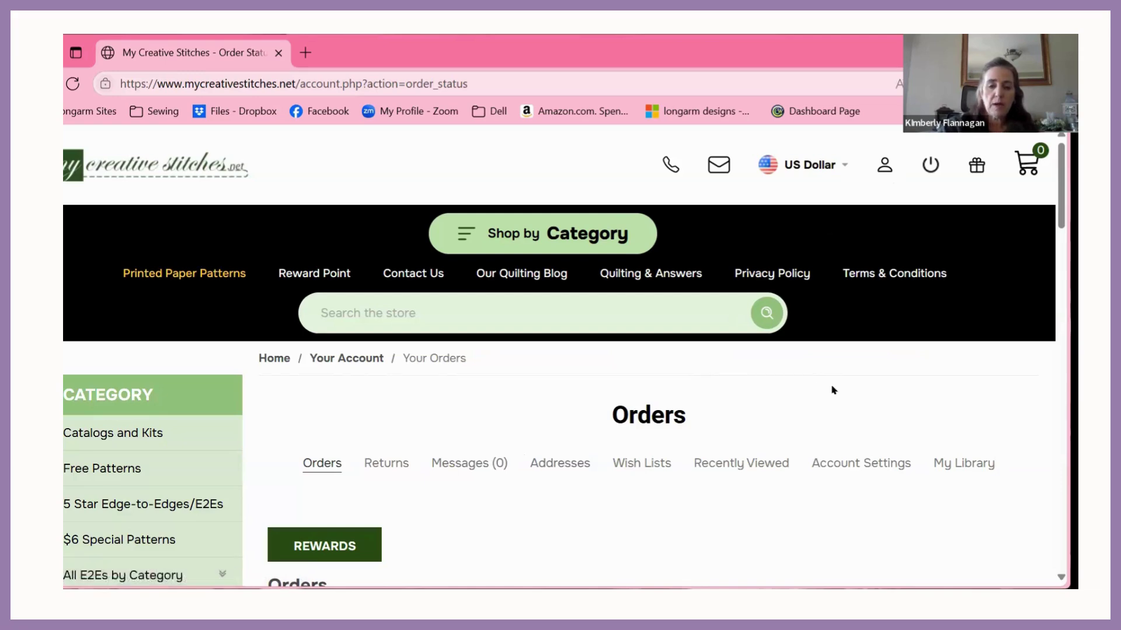
scroll(833, 390, down, 3)
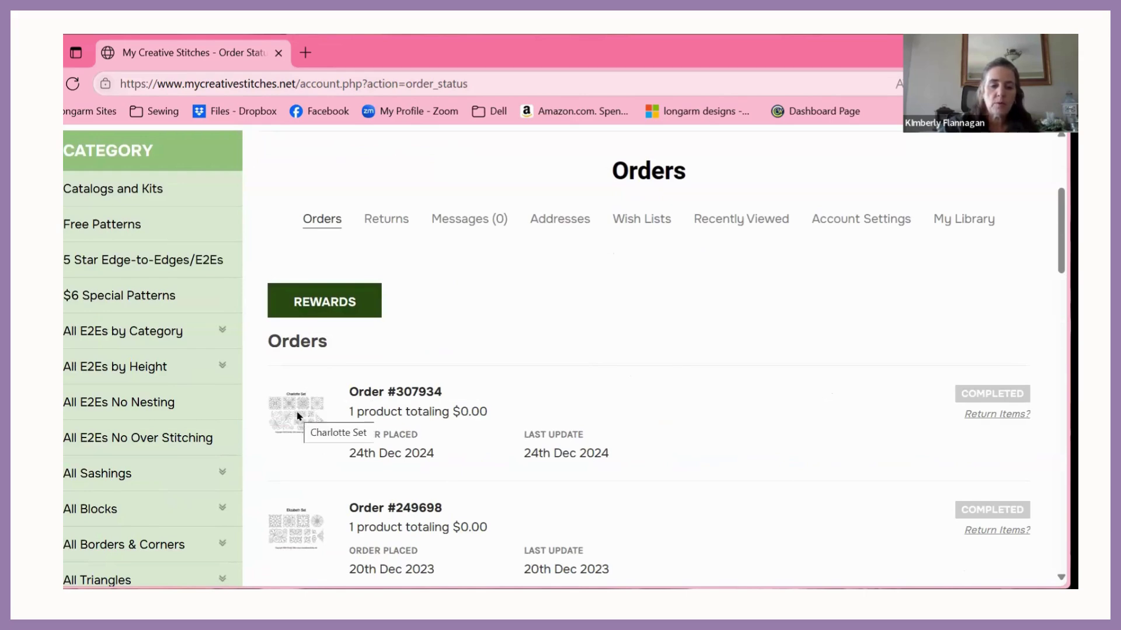
click(316, 394)
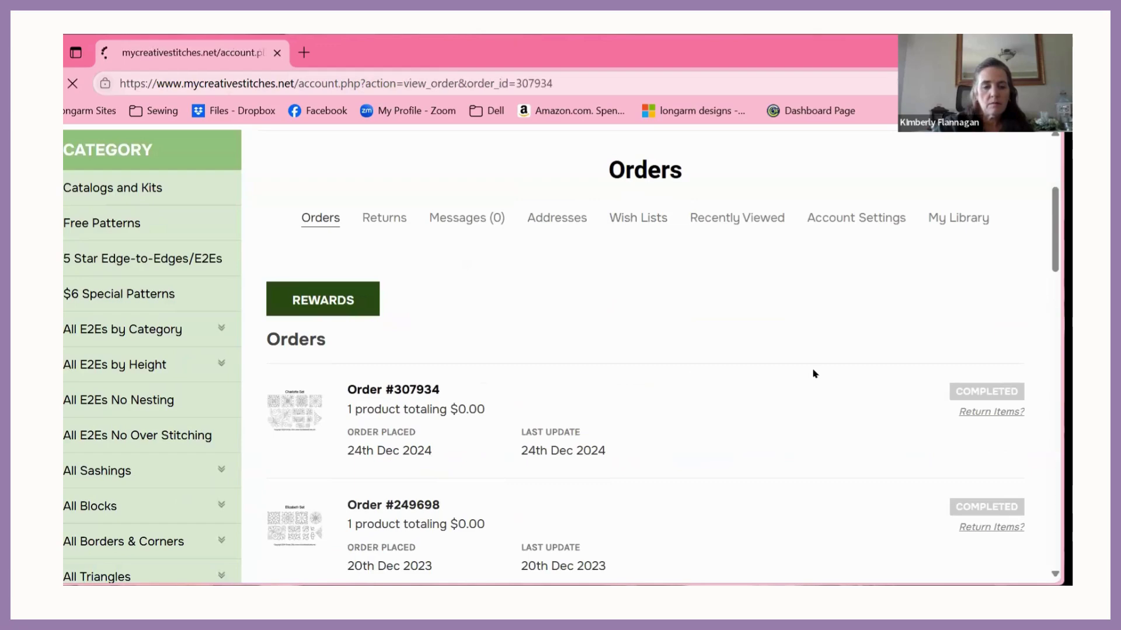
scroll(469, 521, down, 1)
scroll(469, 521, down, 3)
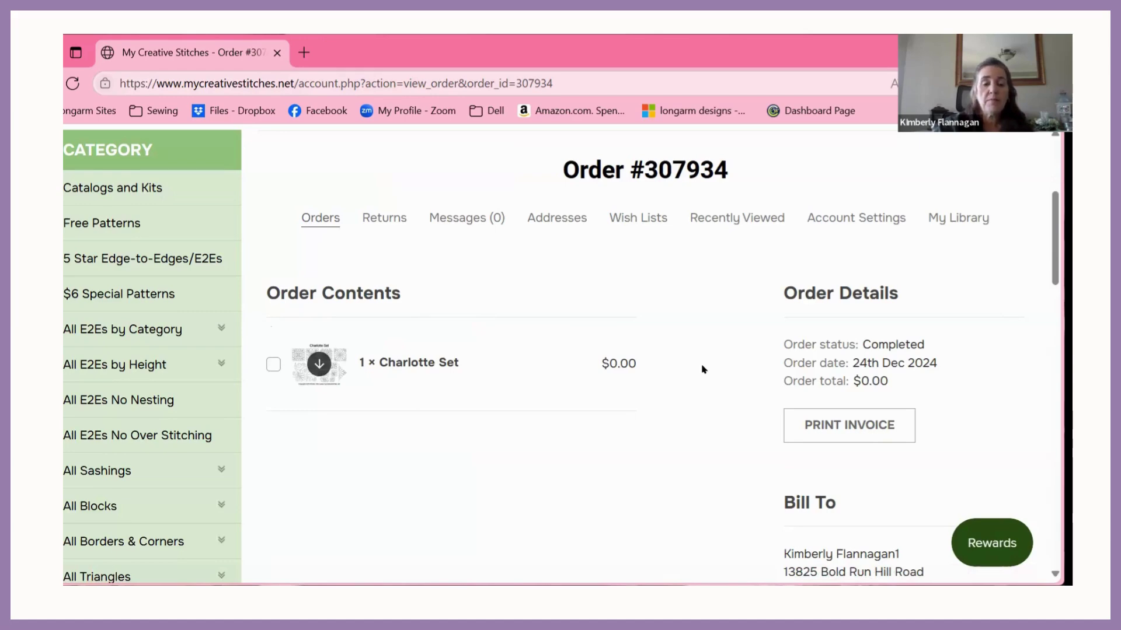
Go to the order's Downloads page offering charlotte-set.zip (2.22 MB) and review it
click(318, 365)
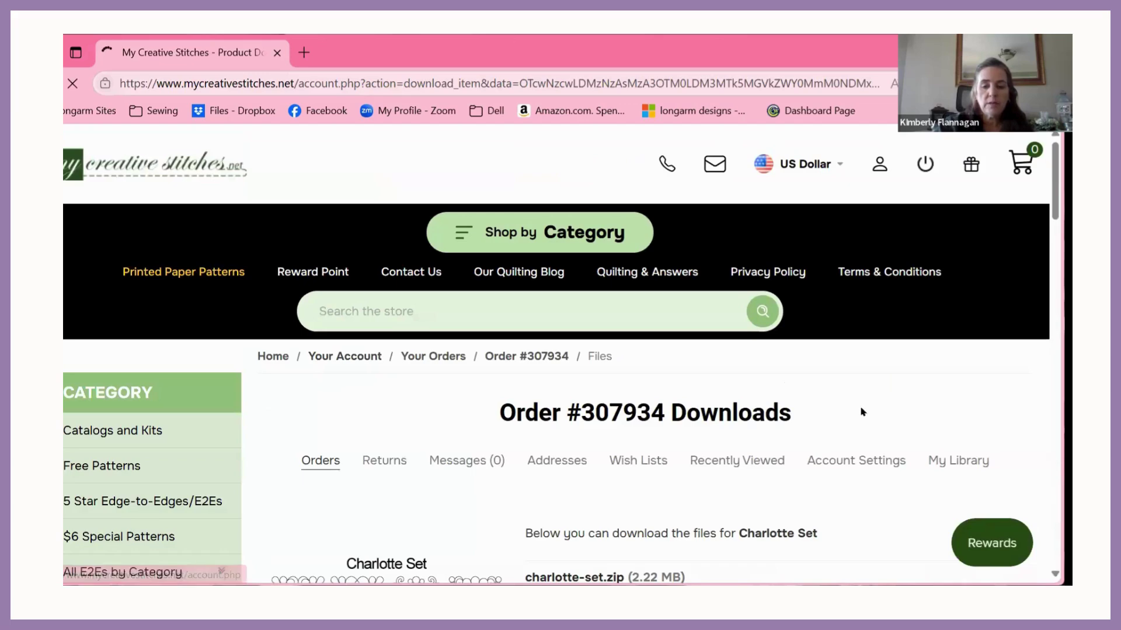
scroll(862, 412, down, 2)
scroll(863, 412, down, 4)
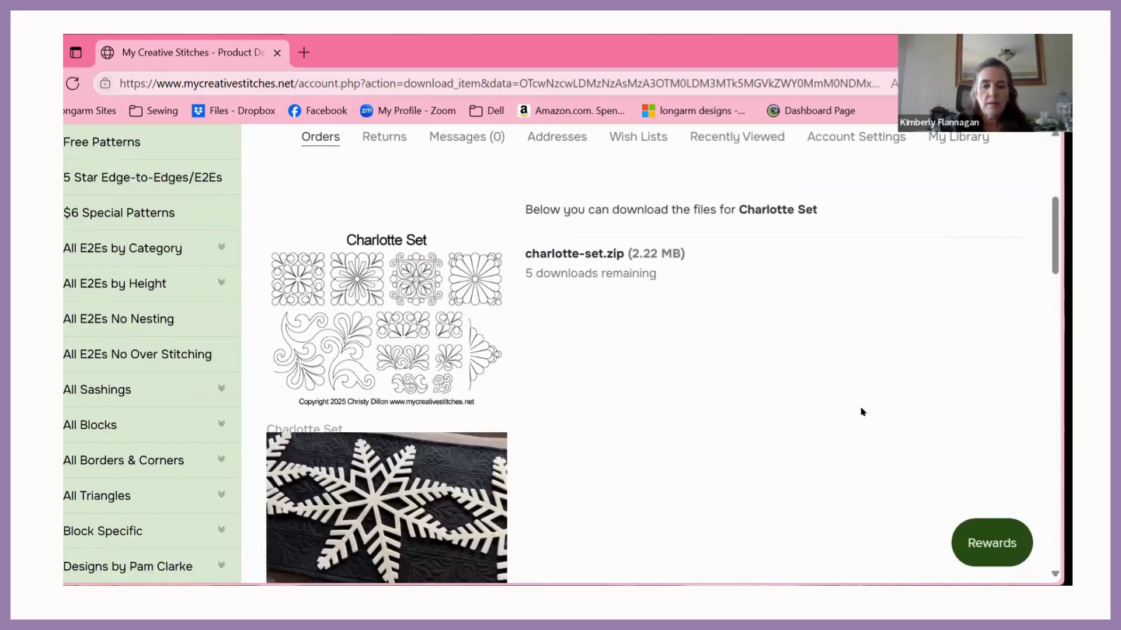
scroll(863, 413, down, 5)
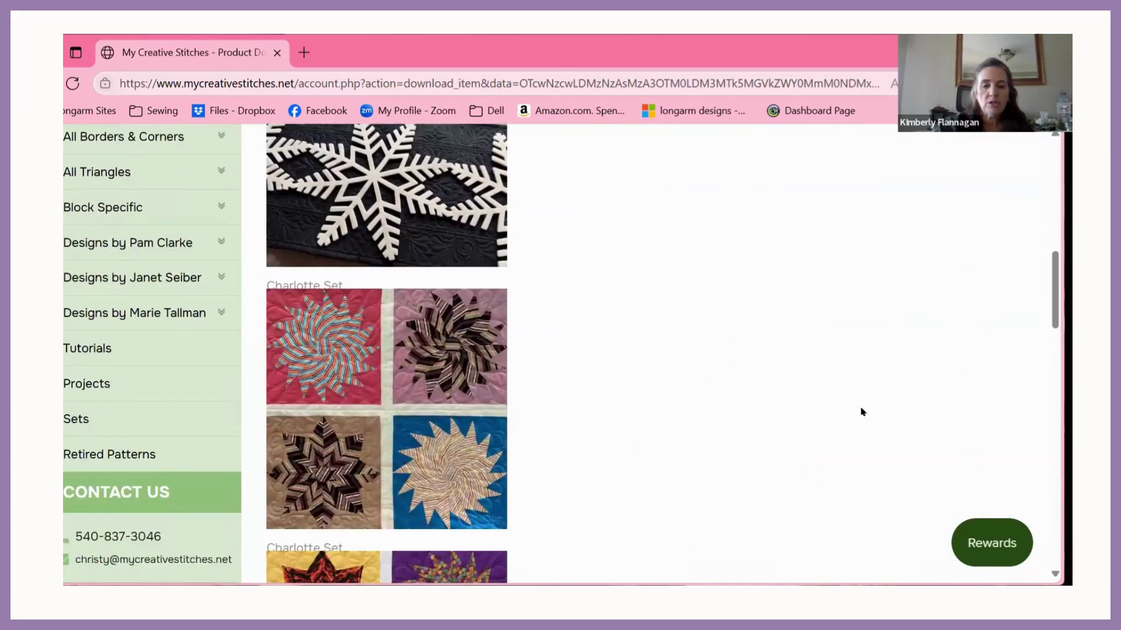
scroll(862, 412, up, 4)
scroll(862, 412, down, 11)
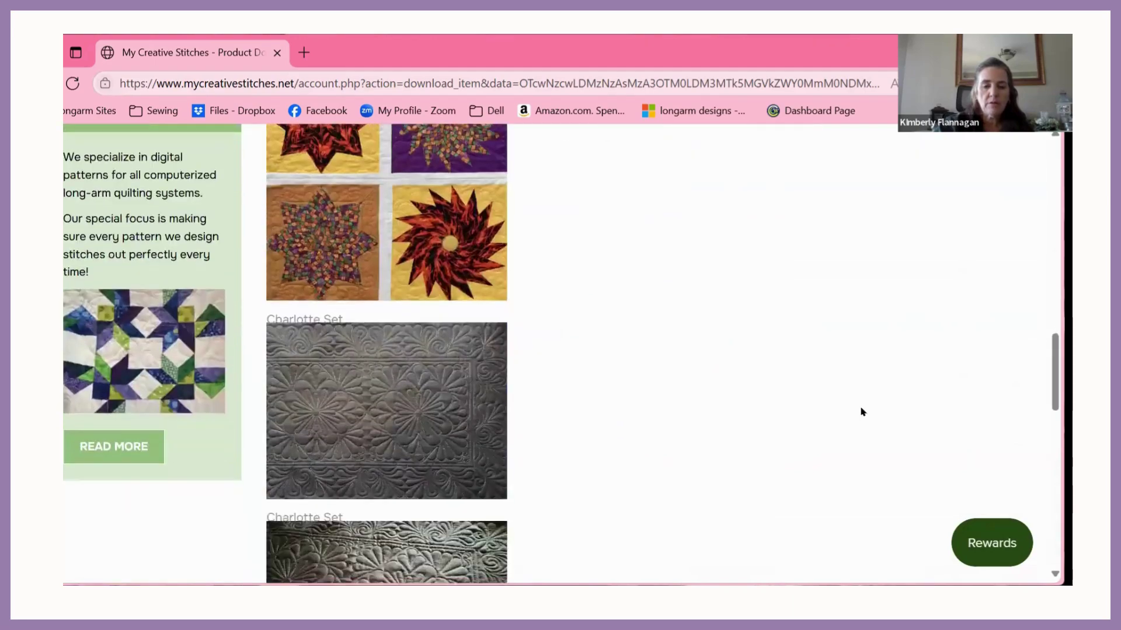
scroll(862, 412, down, 9)
scroll(863, 412, up, 5)
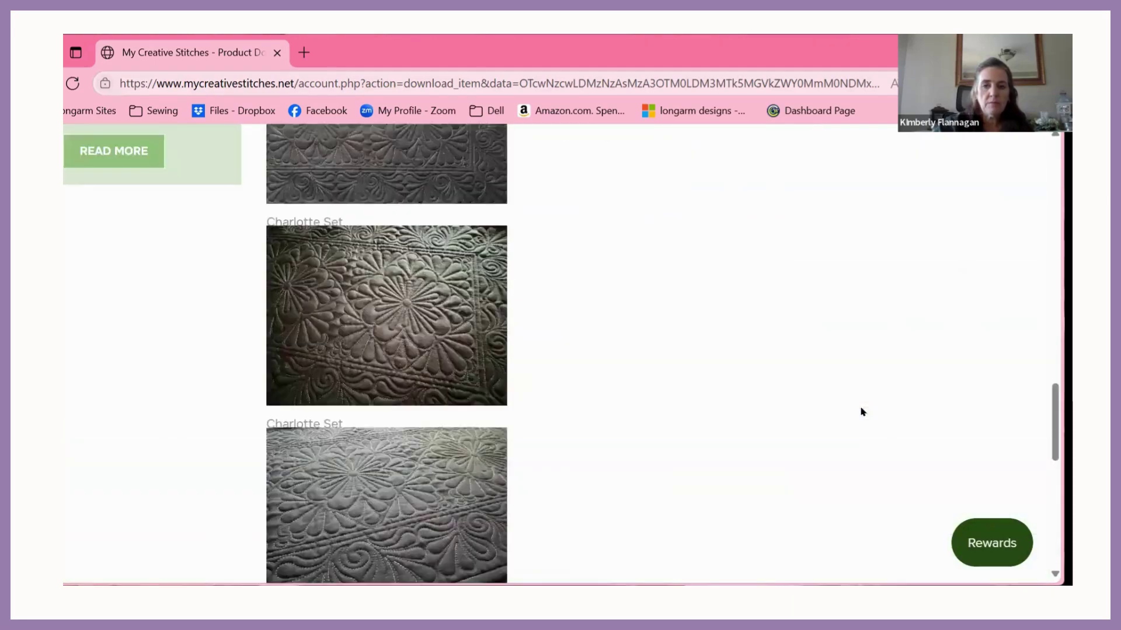
scroll(862, 412, up, 15)
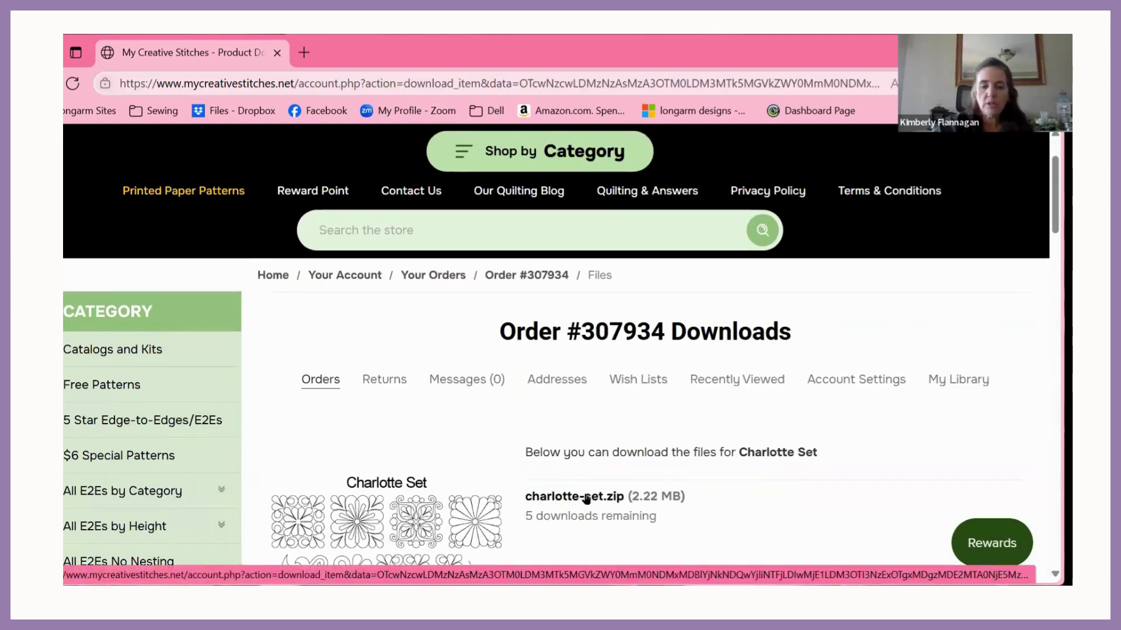
Download charlotte-set.zip and show it in its folder
click(553, 497)
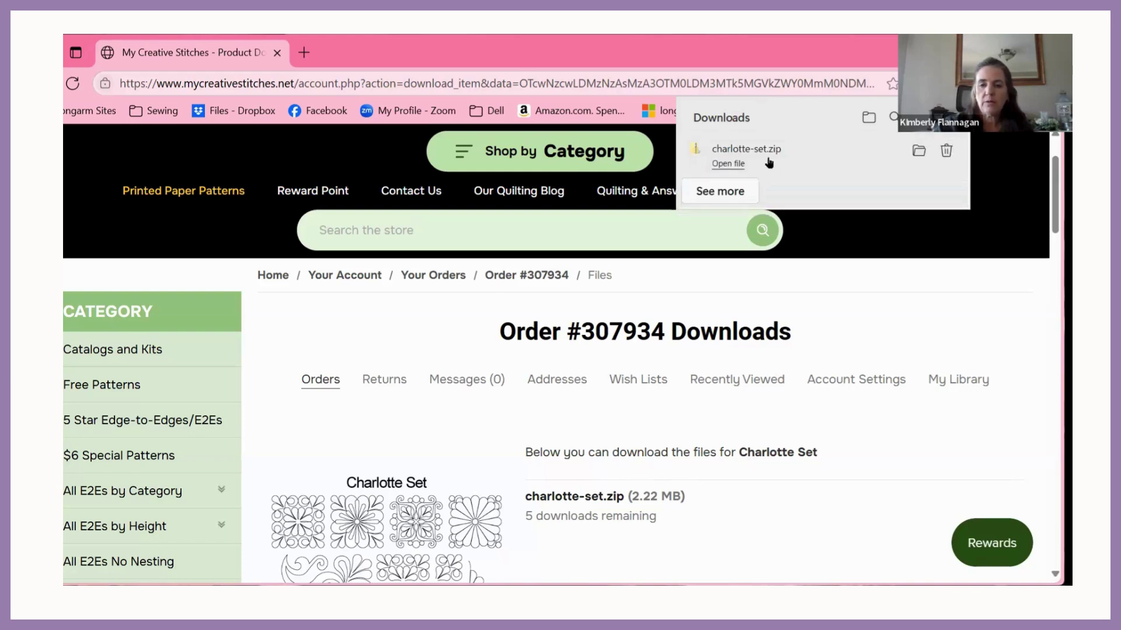
click(920, 153)
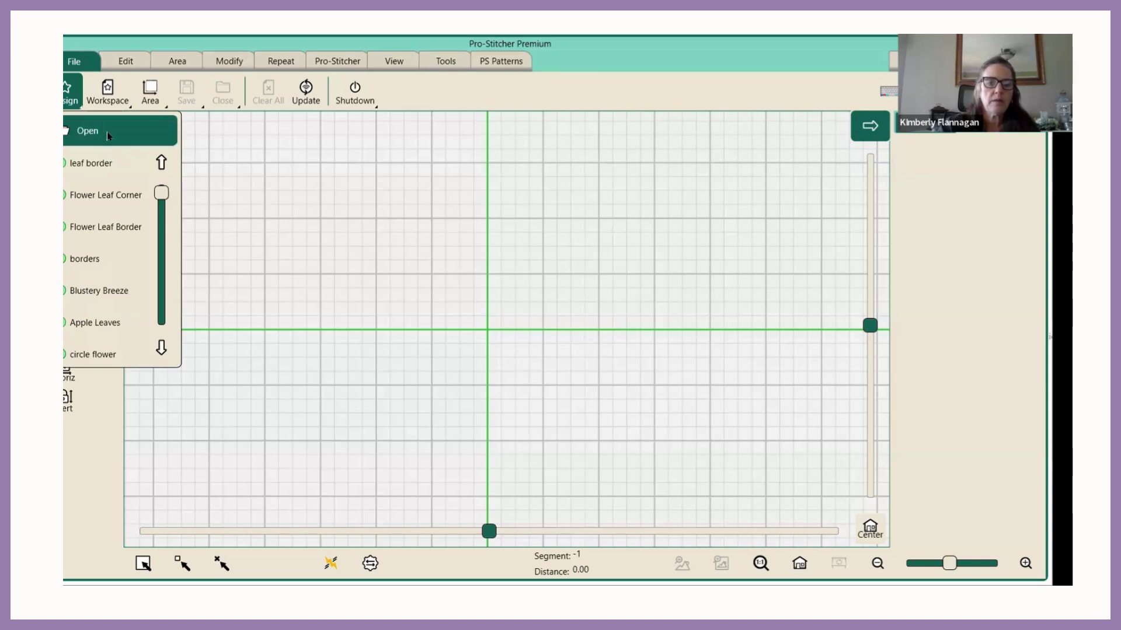
Bring up the Open a File dialog and collapse the C:\ folder tree so D:\ shows
click(109, 136)
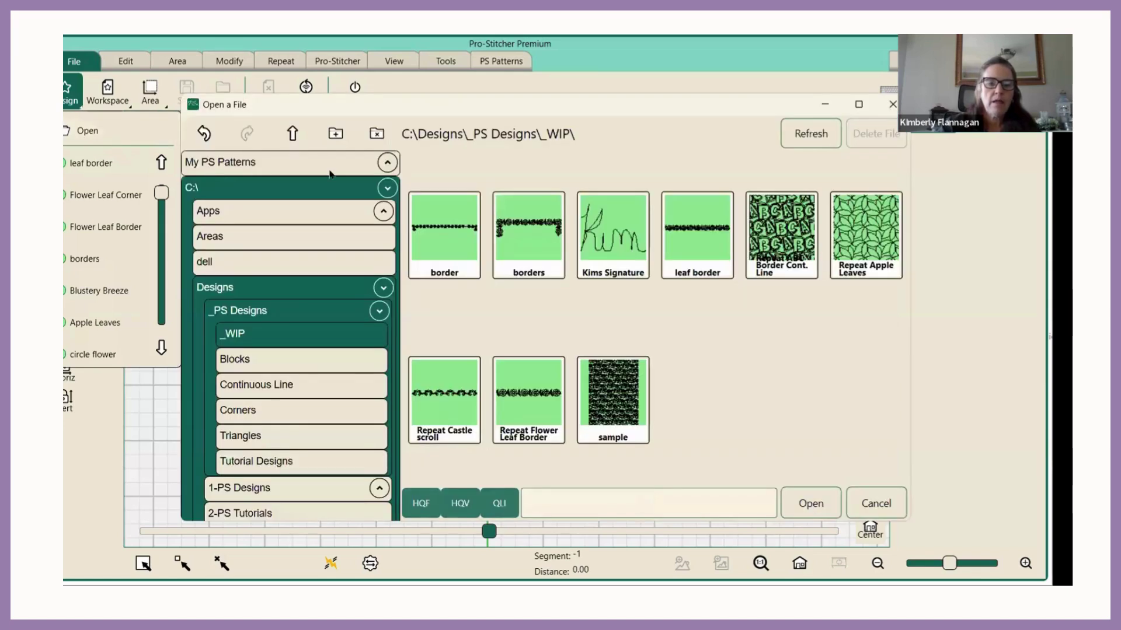
click(257, 360)
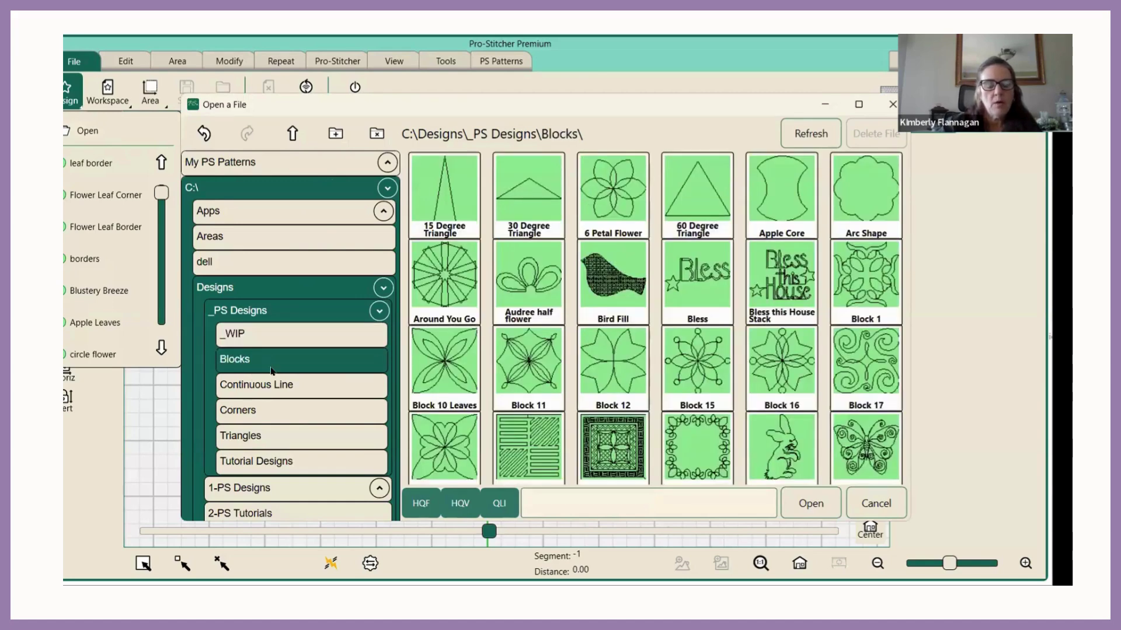
click(386, 189)
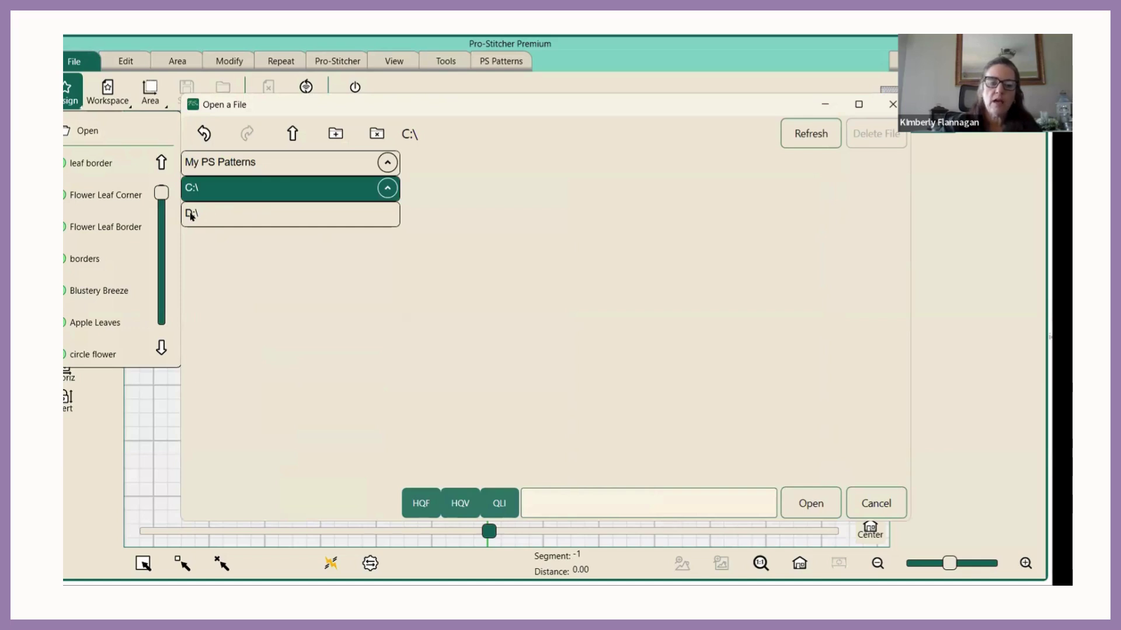
Load the charlotte-border pattern (10.00 × 4.86) from the D:\ drive
click(224, 220)
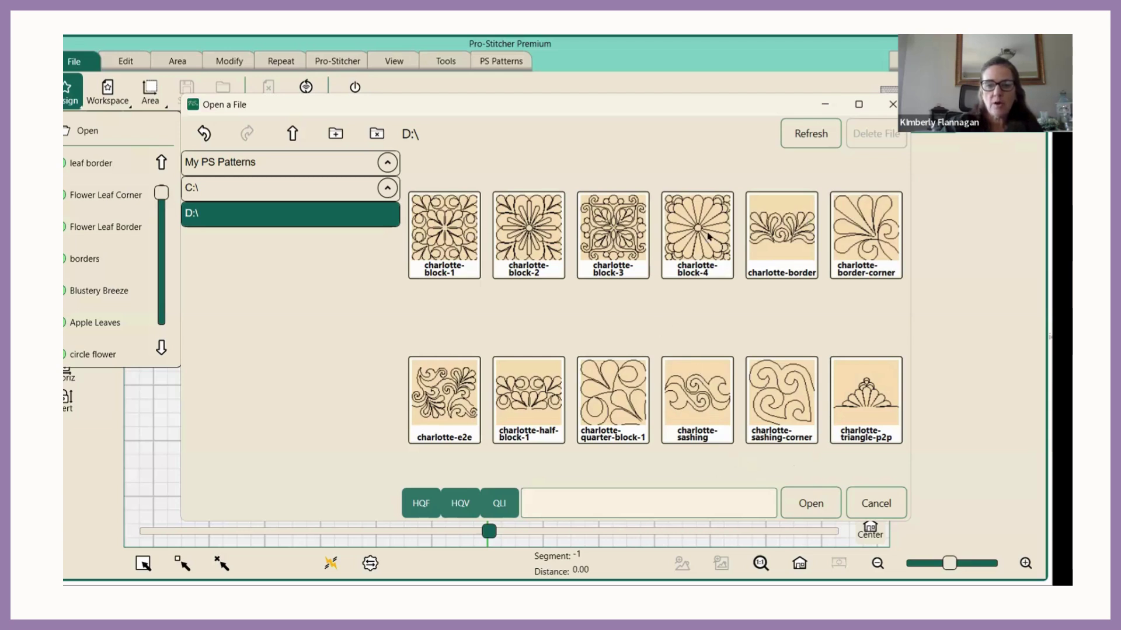
click(778, 231)
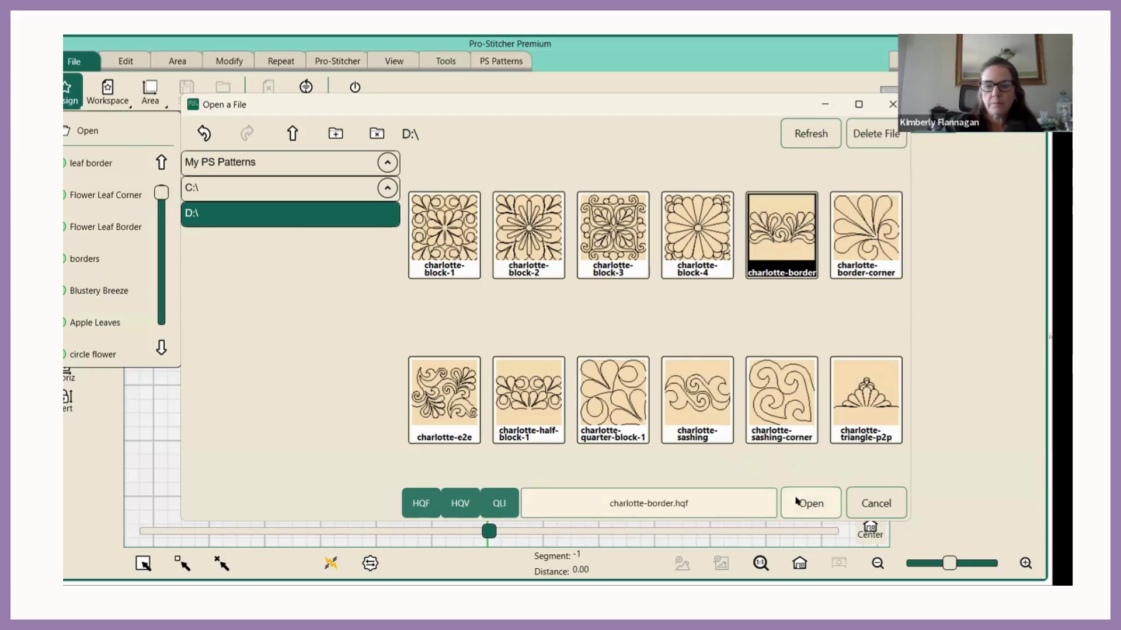
click(797, 500)
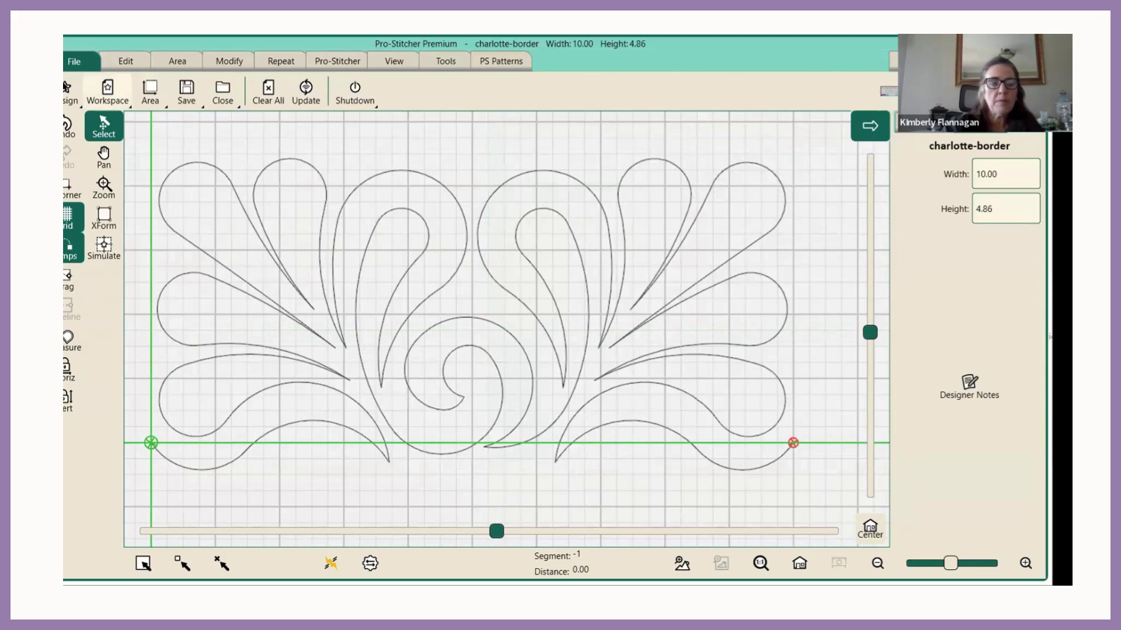
Save the selected charlotte-border design into the designer's folder under C:\Designs
click(186, 91)
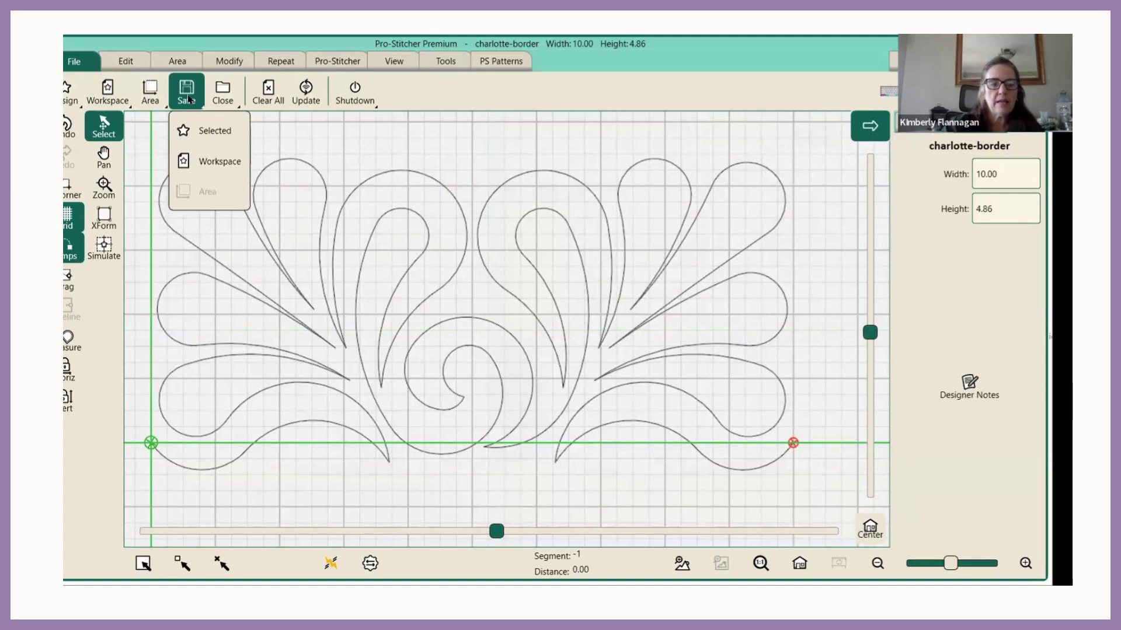
click(196, 132)
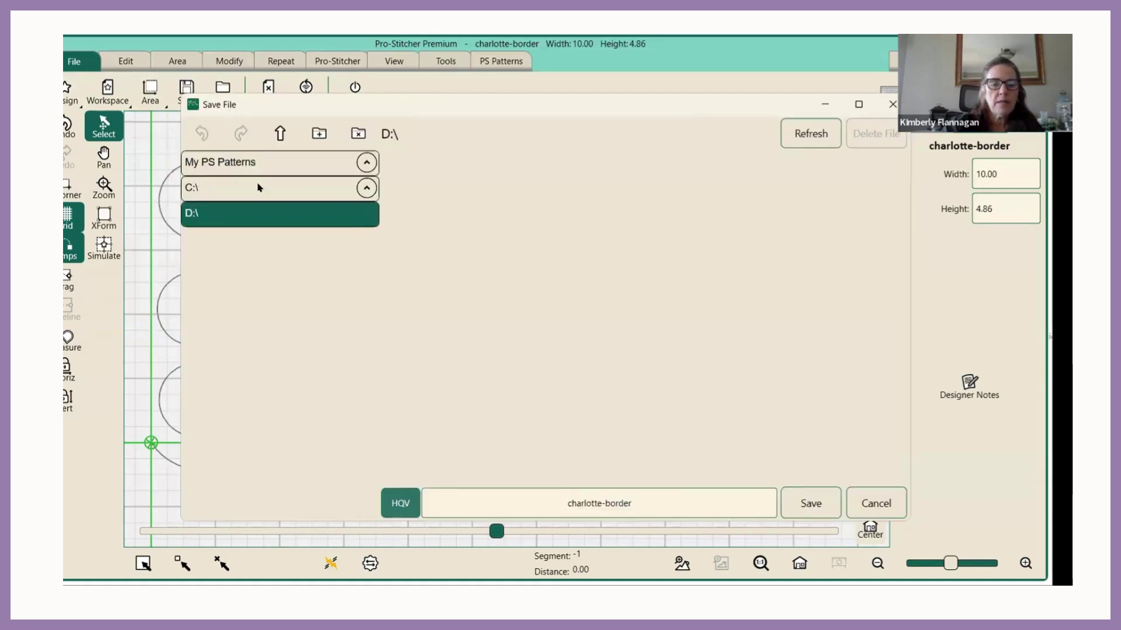
click(317, 188)
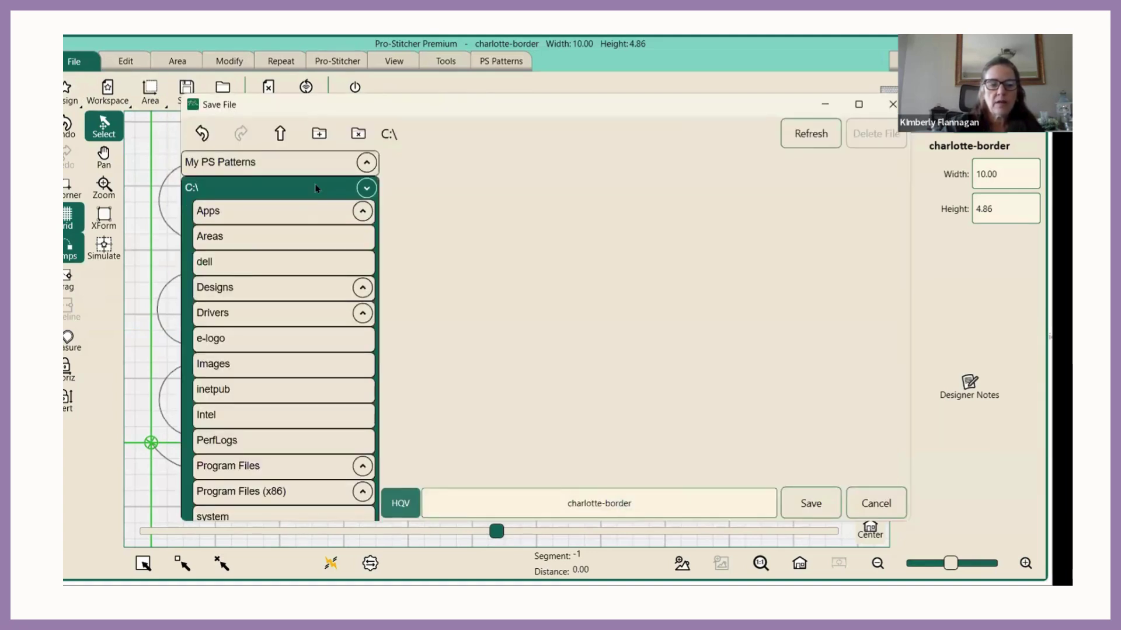
click(228, 288)
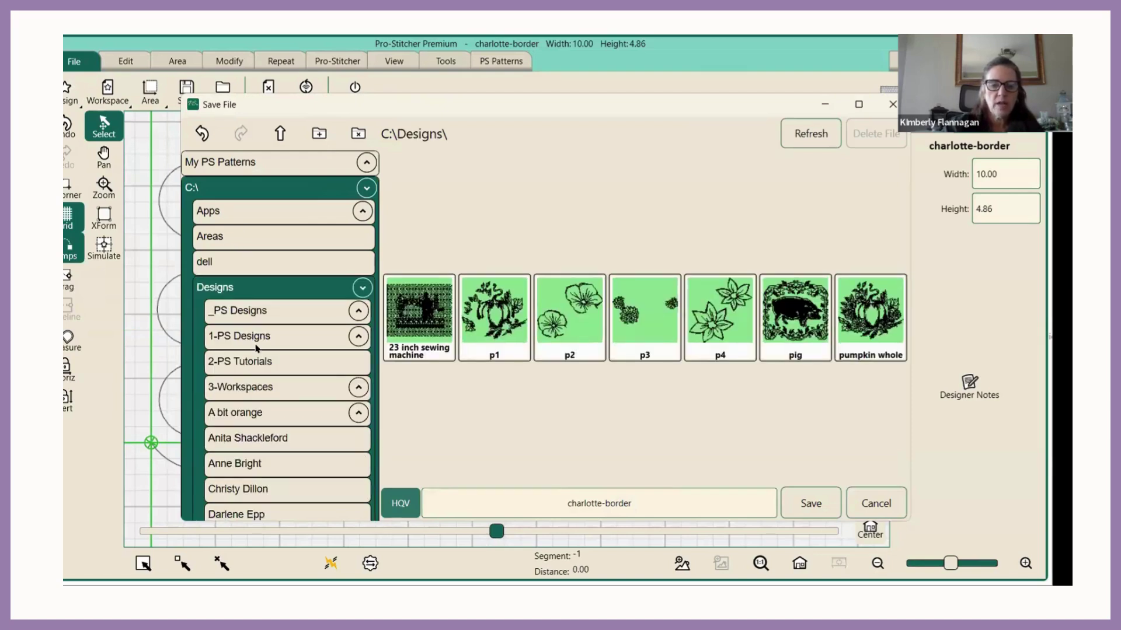
scroll(256, 348, down, 4)
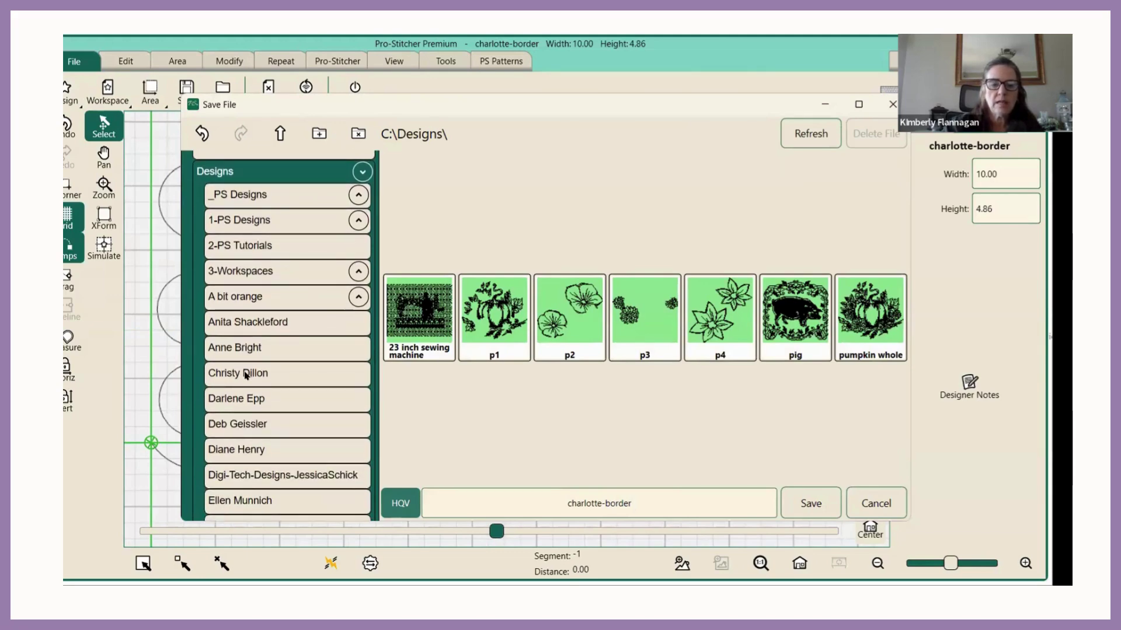
click(246, 374)
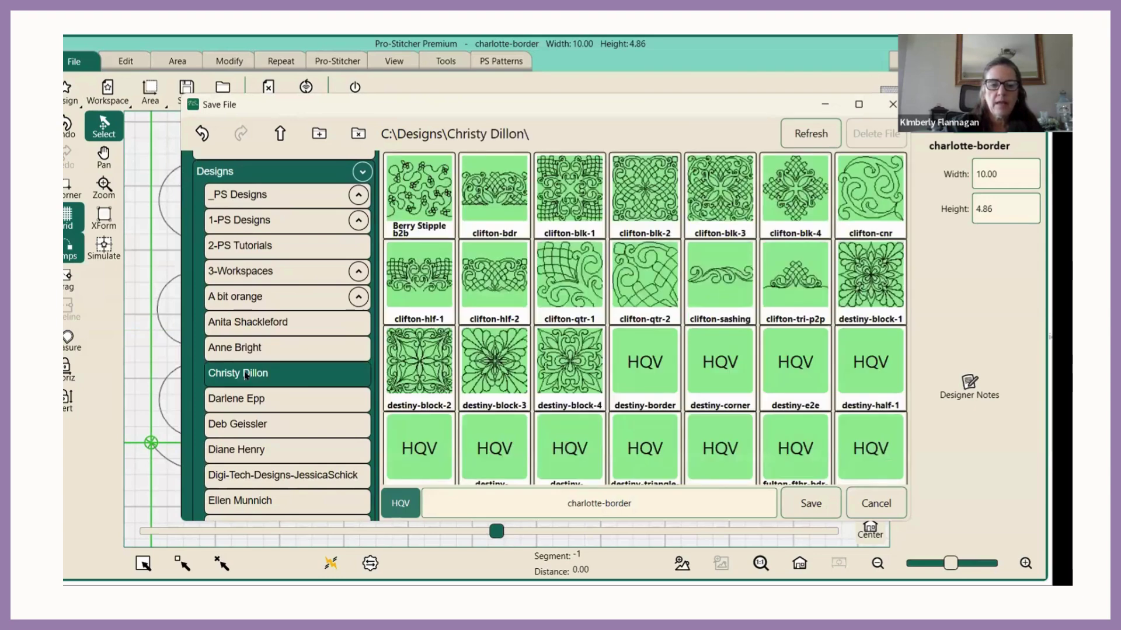
click(825, 513)
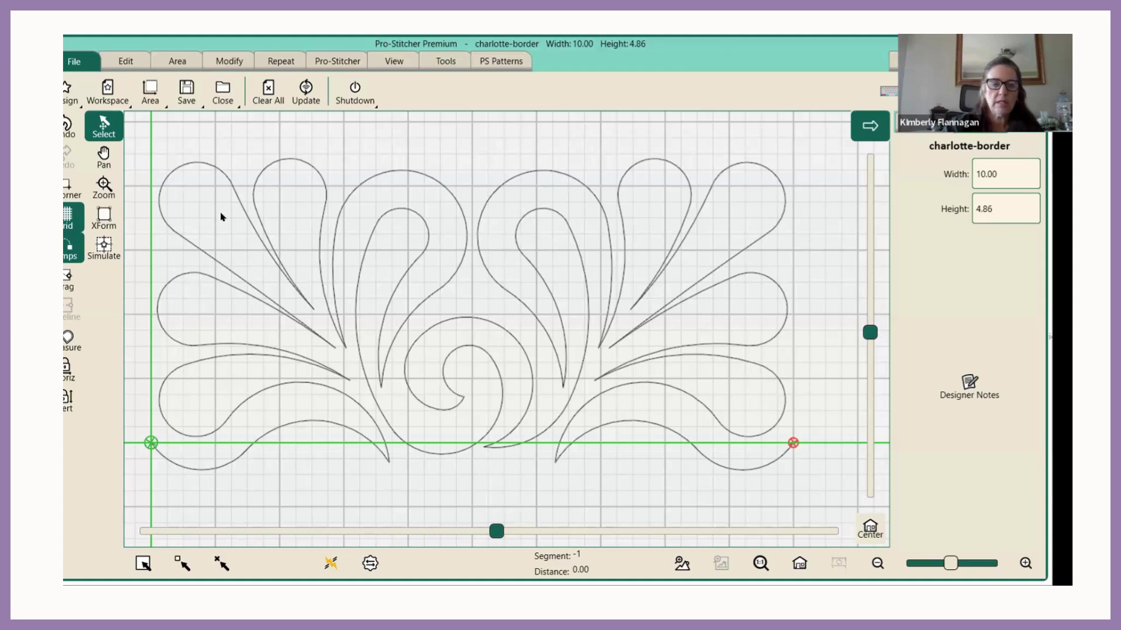
Check the recent designs list and select the charlotte-border design on the workspace
click(72, 100)
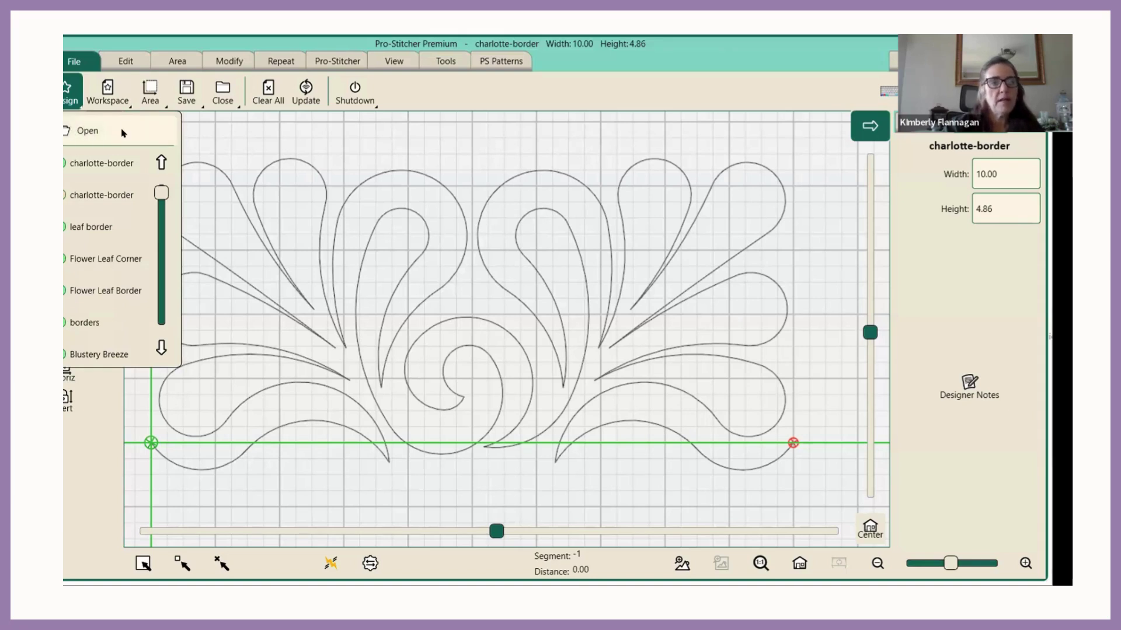
click(535, 162)
click(186, 91)
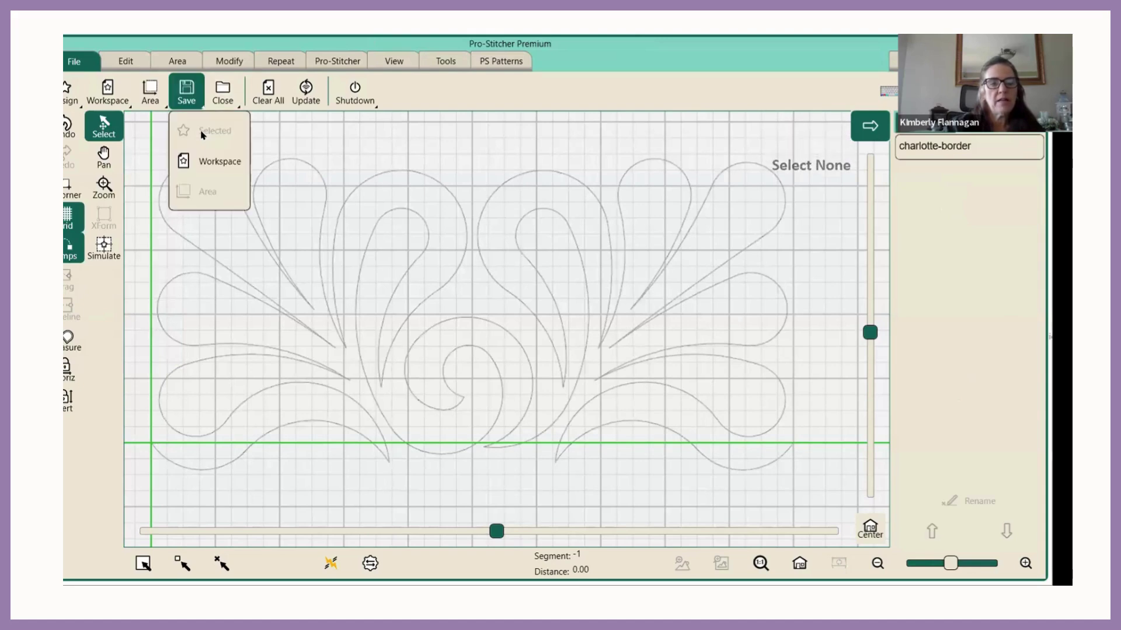
click(573, 215)
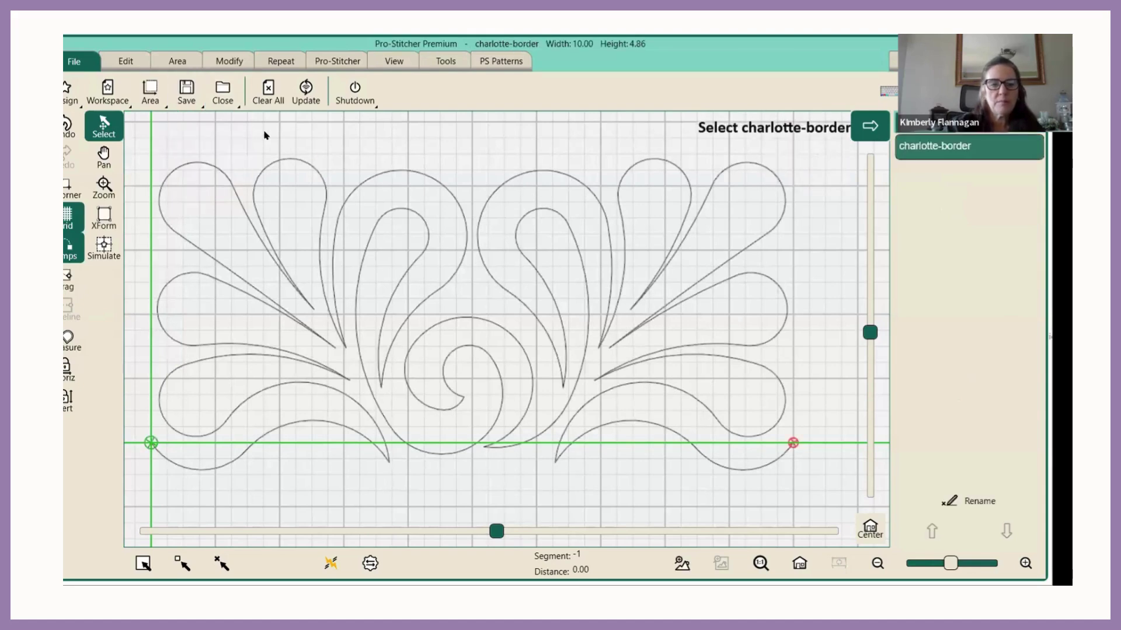
click(199, 130)
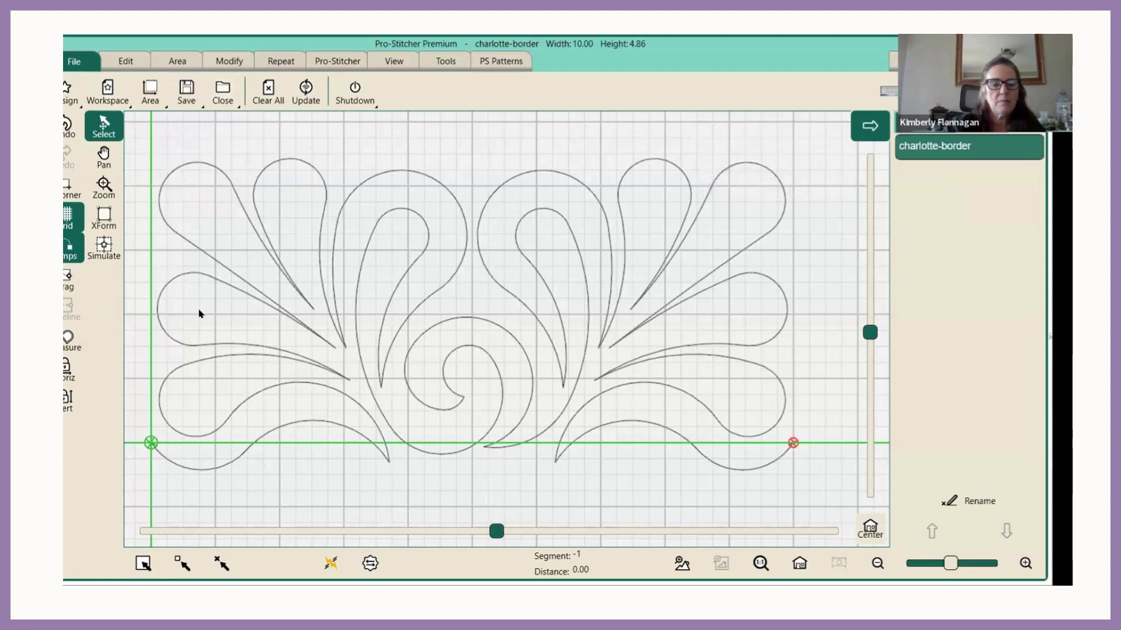
Save charlotte-border into the My Creative Stitches folder under C:\Designs
key(ctrl+s)
scroll(314, 306, down, 5)
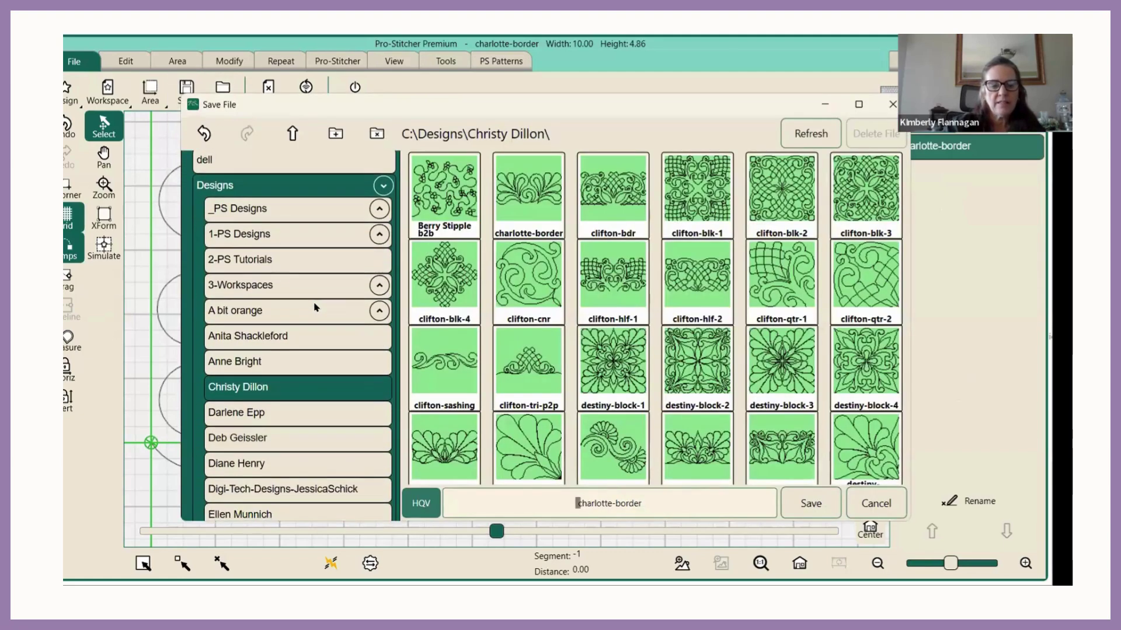
scroll(314, 306, down, 8)
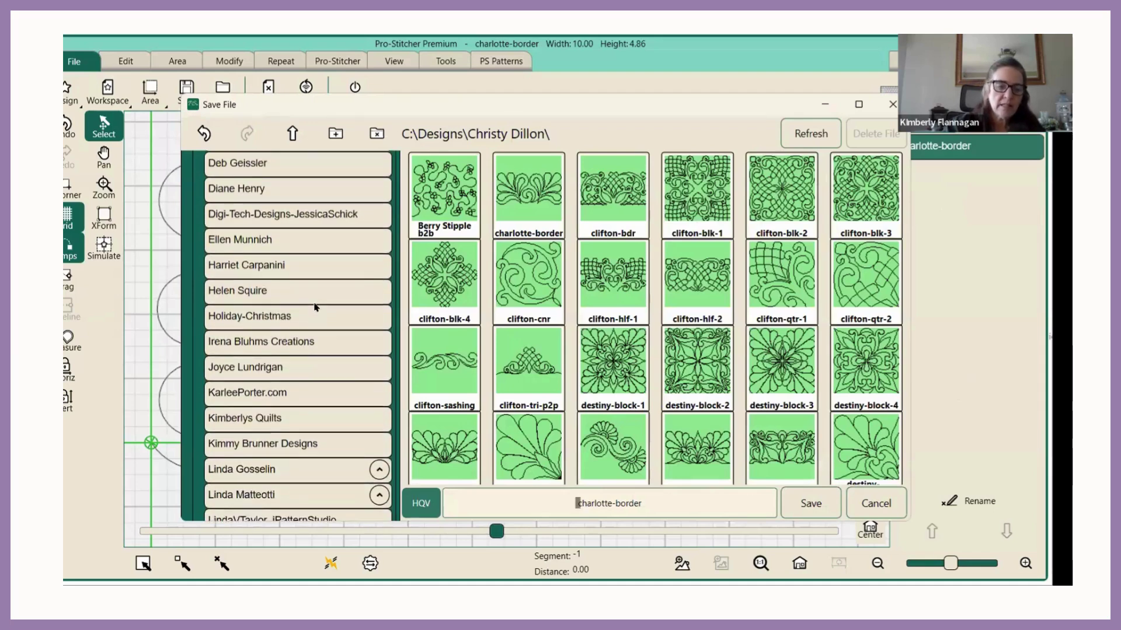
scroll(314, 306, down, 3)
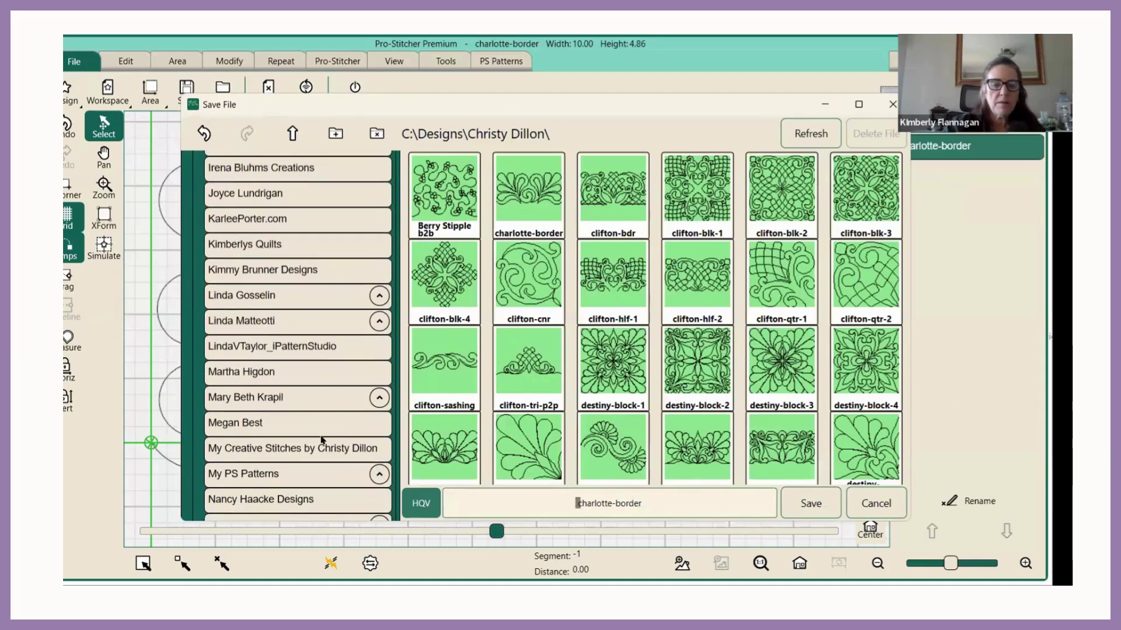
click(306, 461)
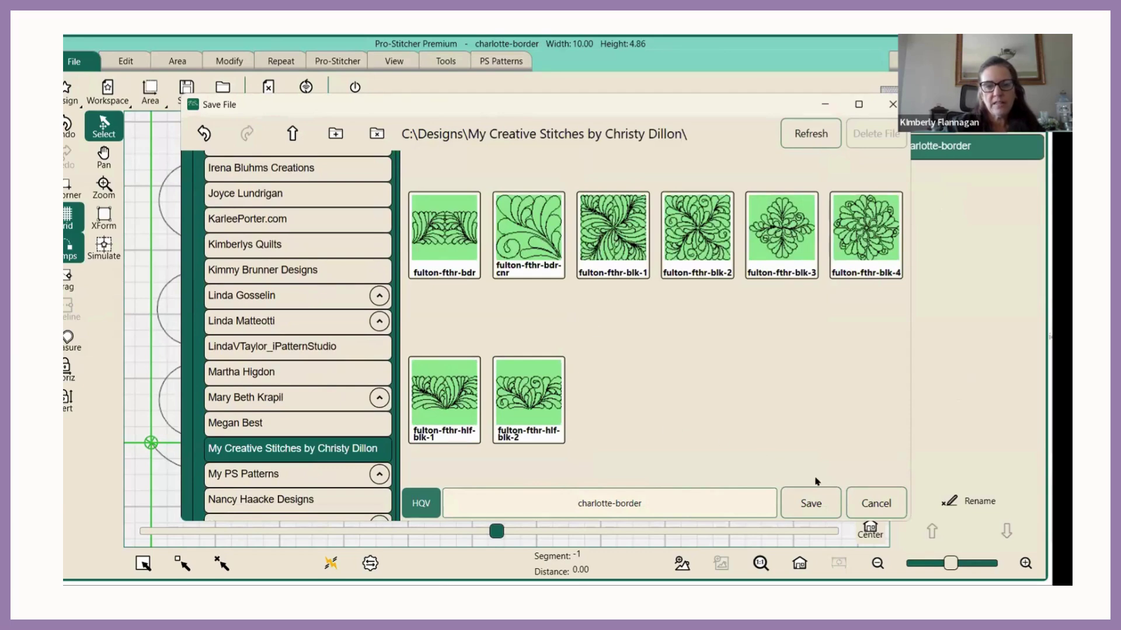
click(785, 493)
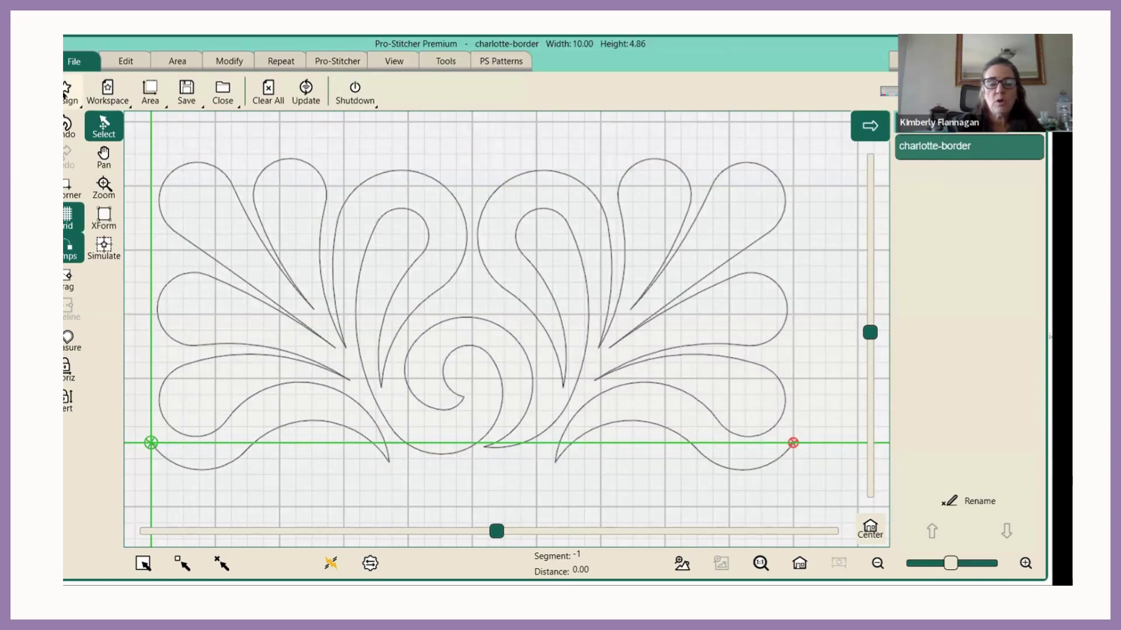
Clear the workspace and load charlotte-block-1 (9.99 × 9.99) from the D: drive
click(261, 95)
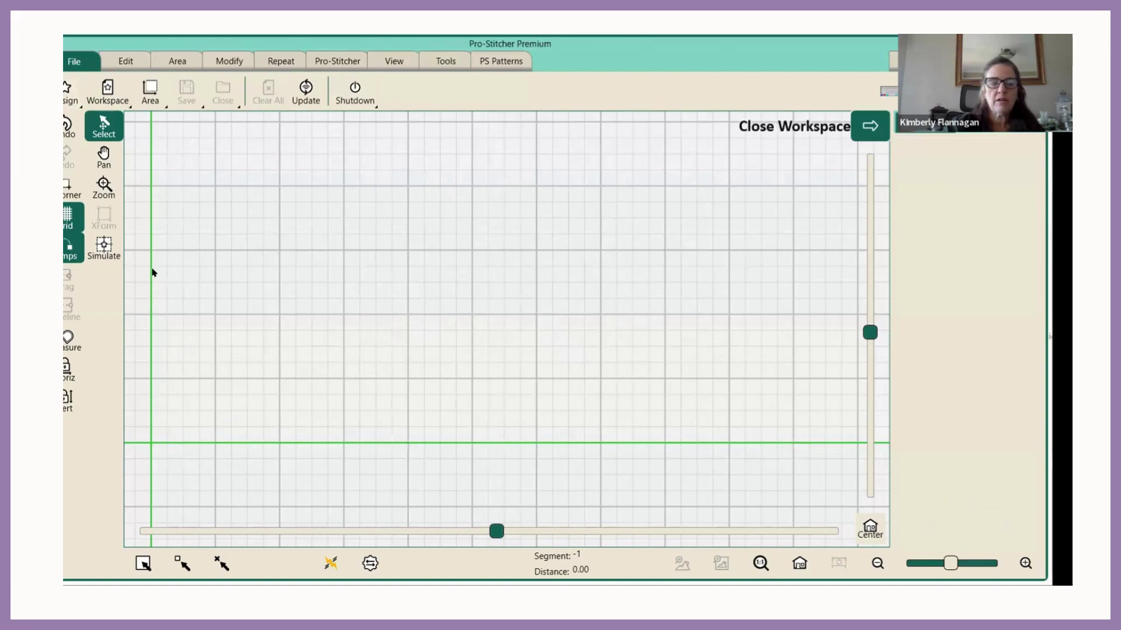
click(68, 91)
click(72, 131)
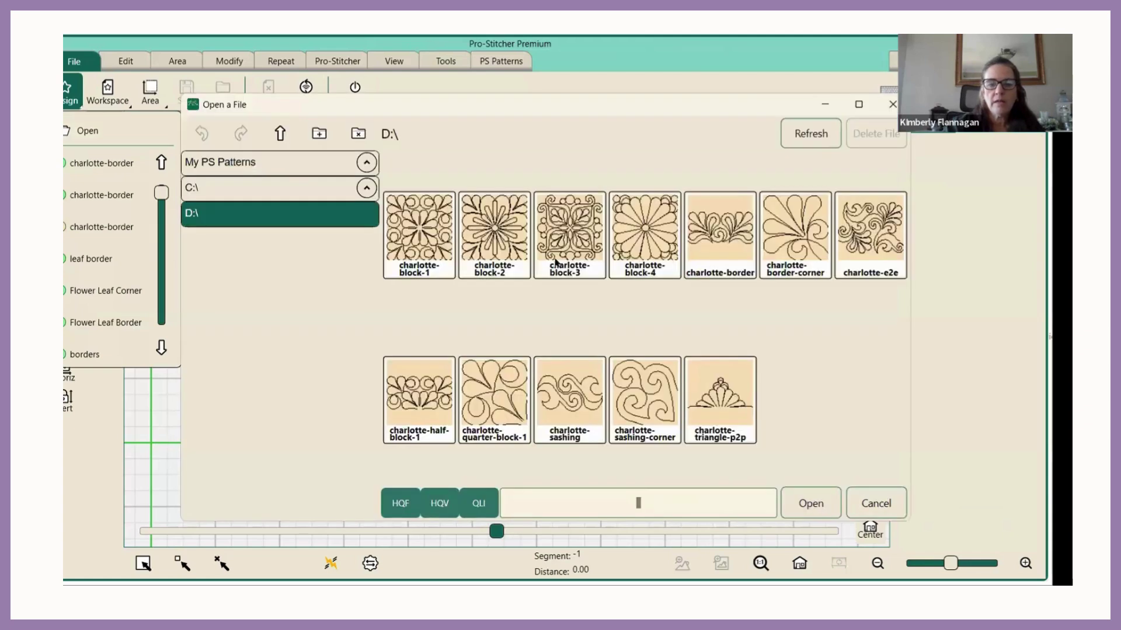
click(417, 229)
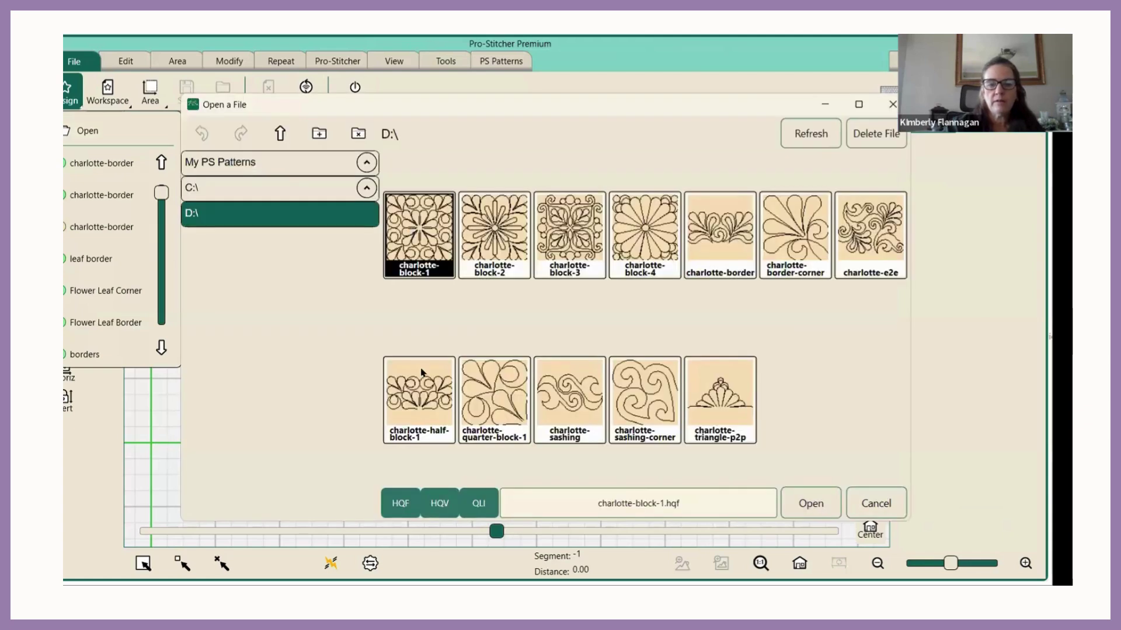
click(809, 501)
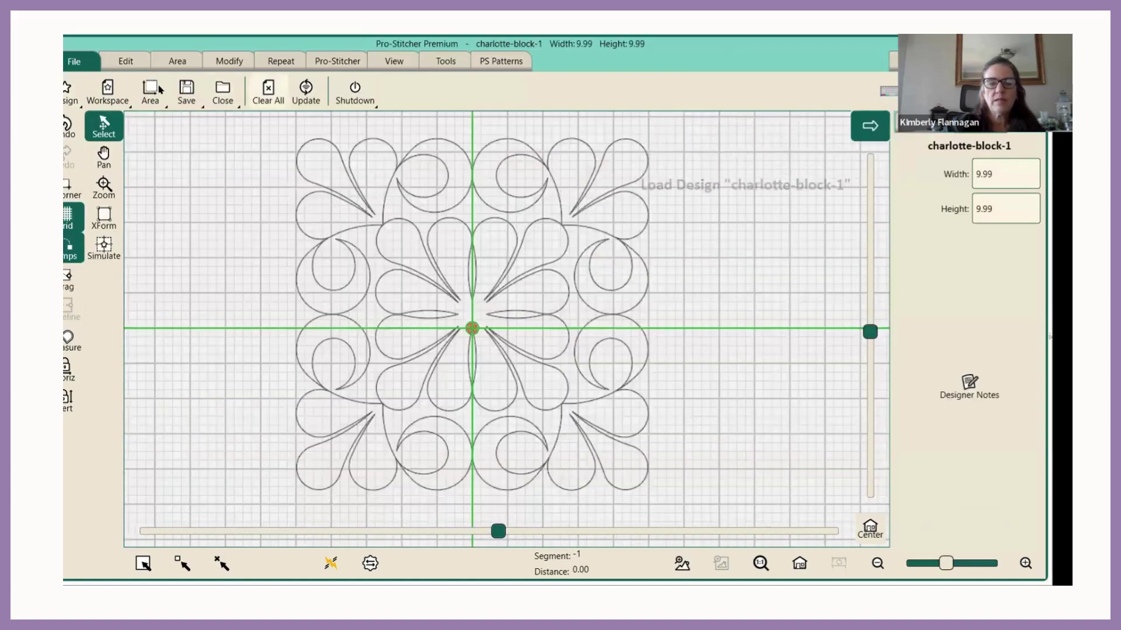
Save charlotte-block-1 into the designer's named folder under C:\Designs
click(190, 103)
click(217, 135)
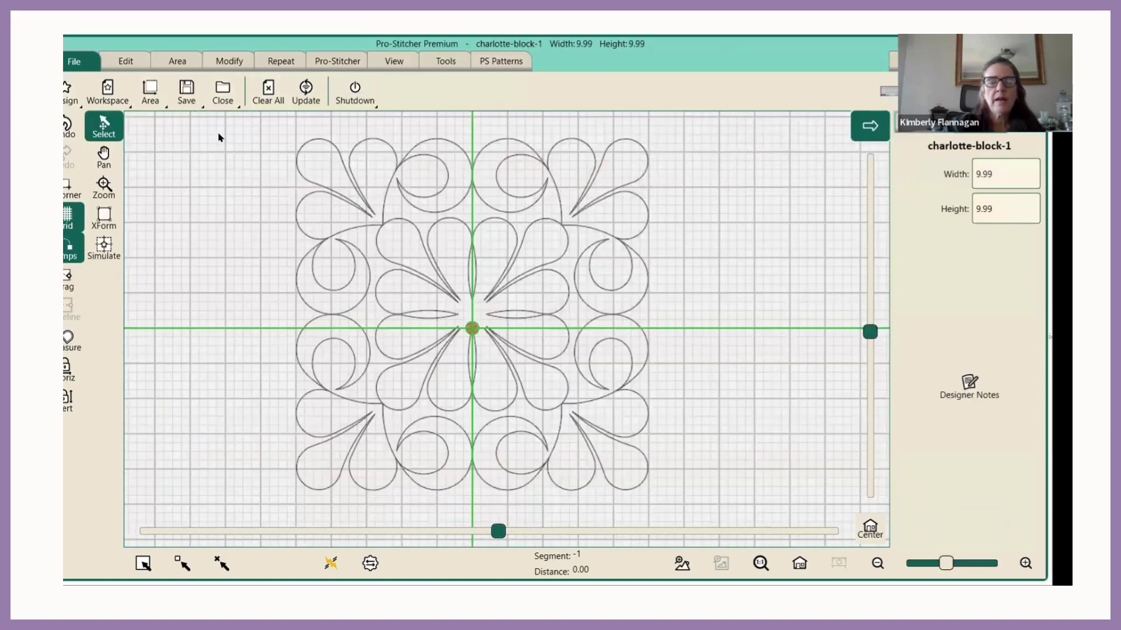
click(232, 188)
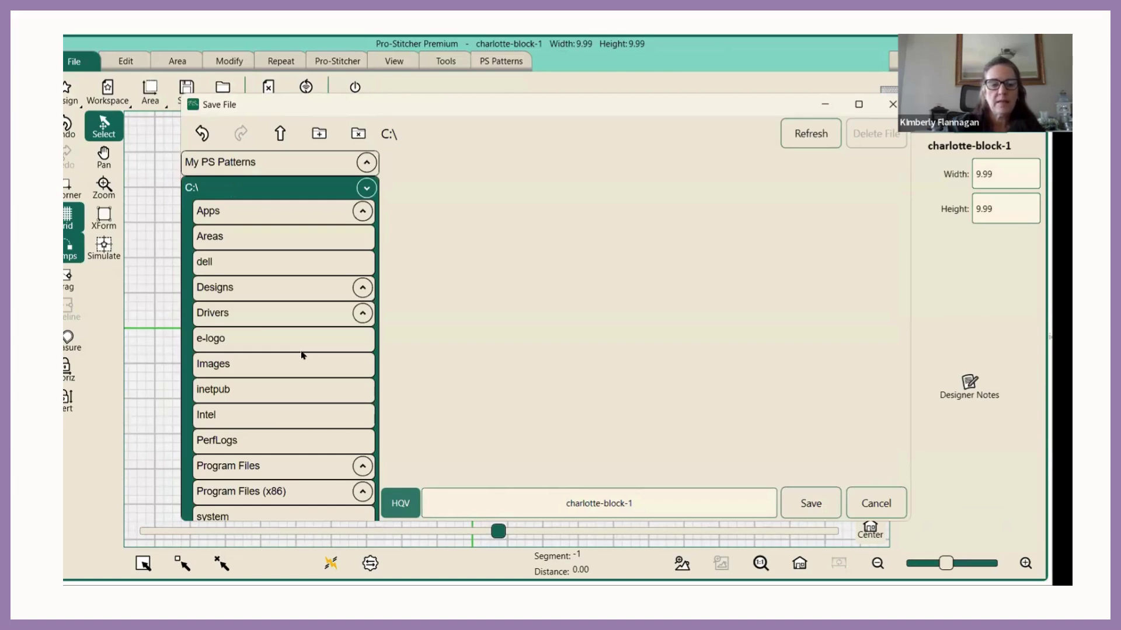
scroll(300, 353, down, 3)
scroll(250, 255, up, 4)
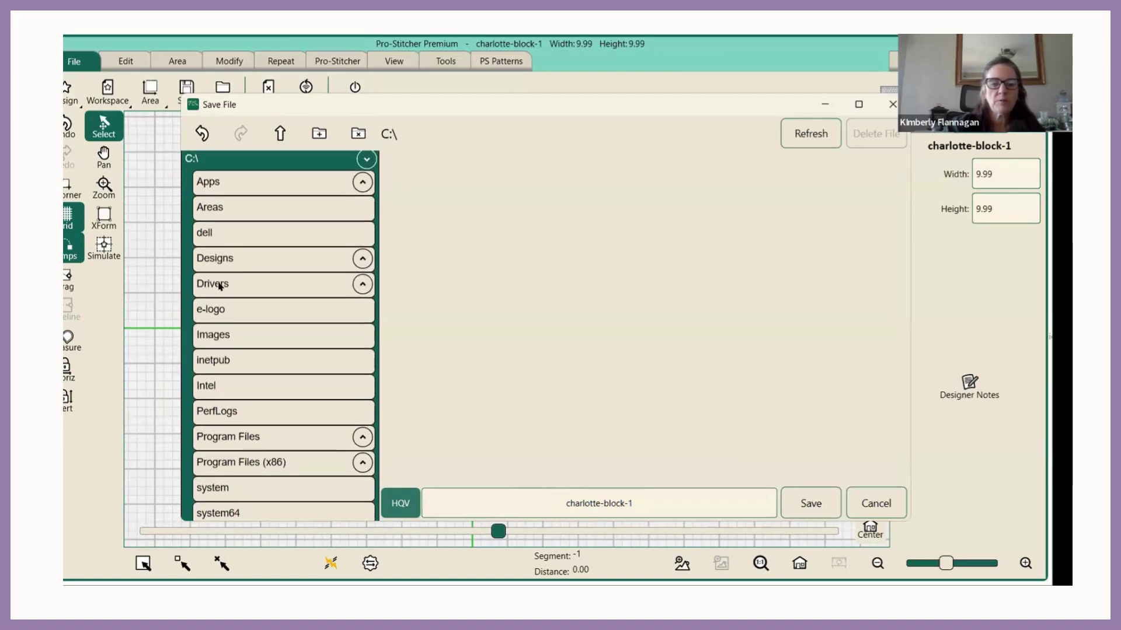
click(229, 259)
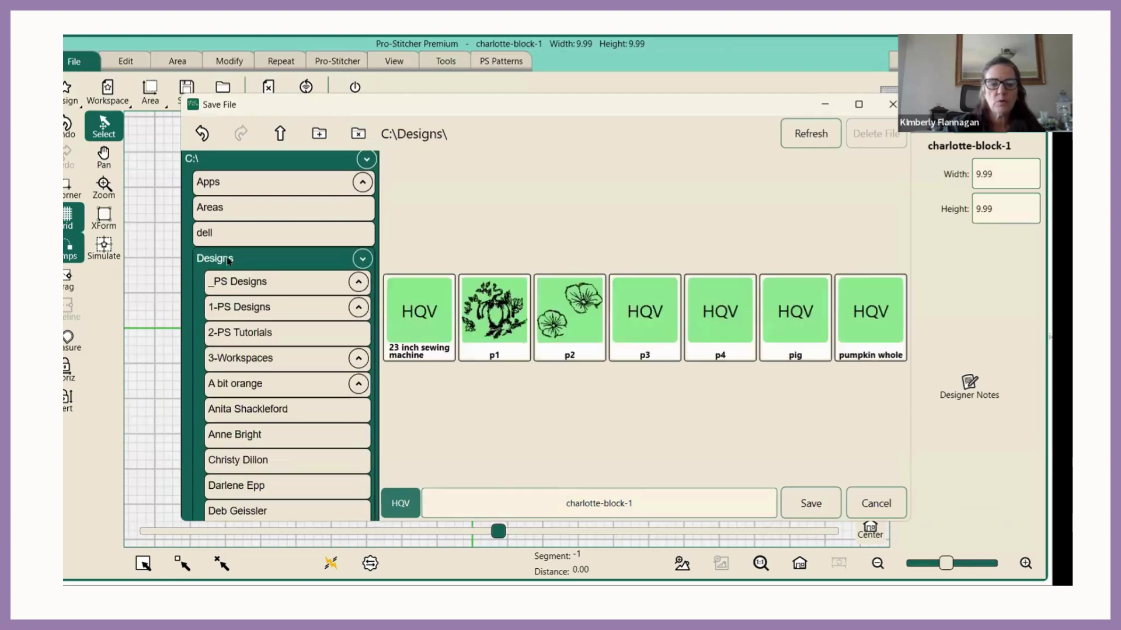
click(247, 464)
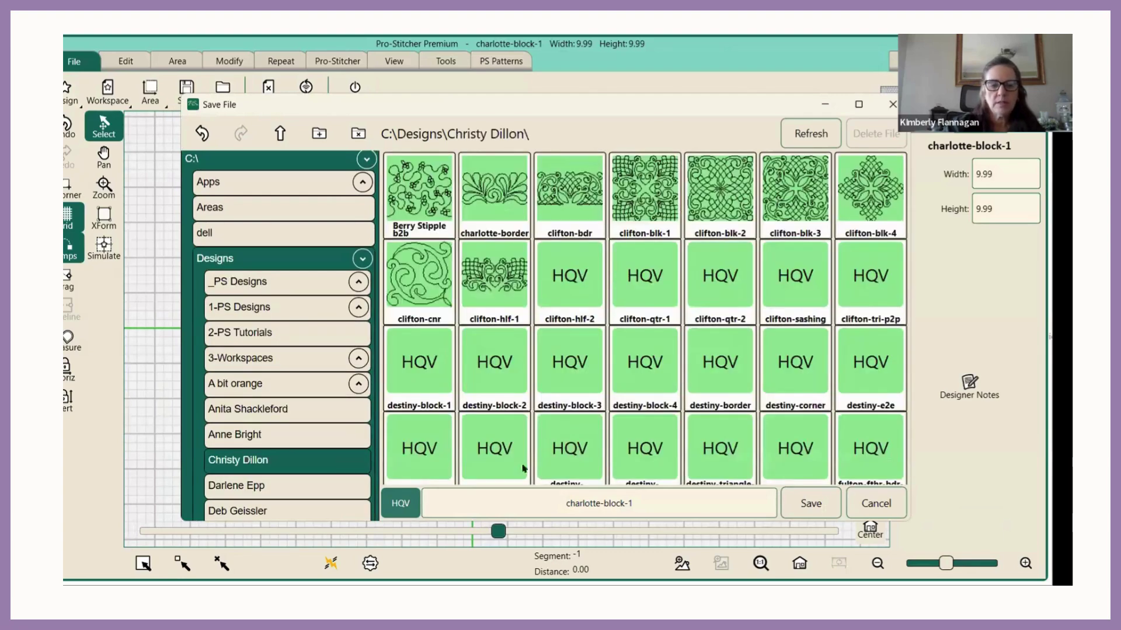
click(813, 503)
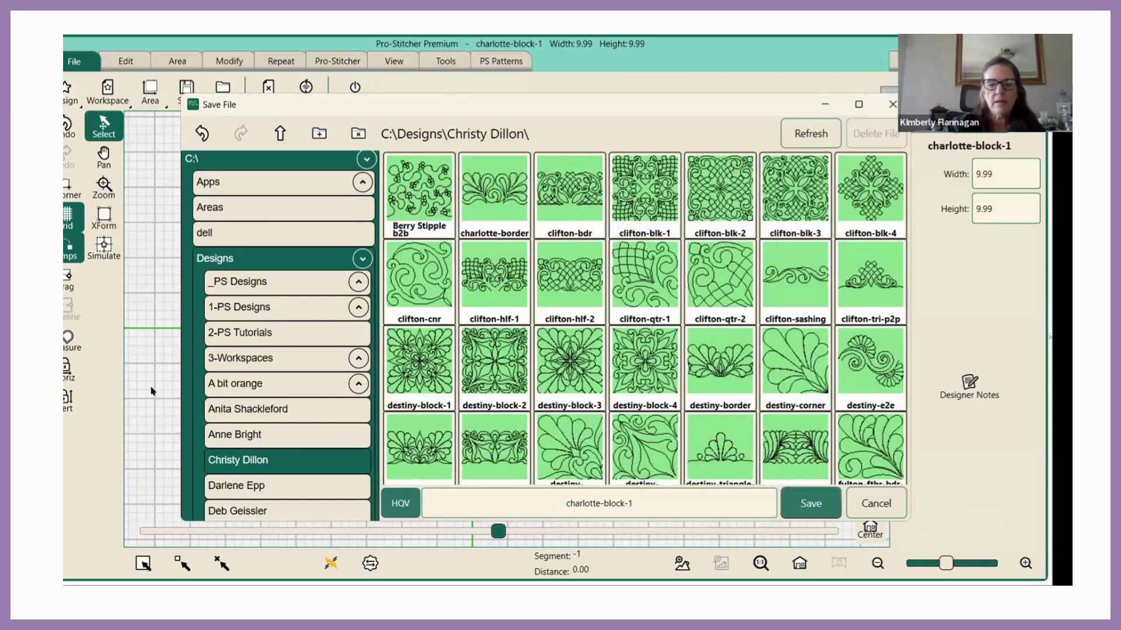